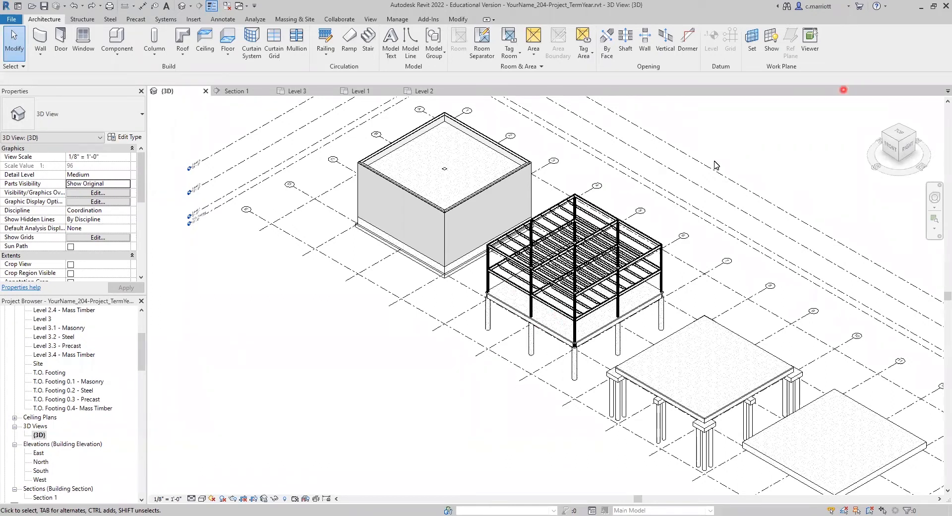
# - Open the Level 2 floor plan
pyautogui.click(921, 7)
pyautogui.scroll(1, 745, 264)
pyautogui.scroll(4, 123, 359)
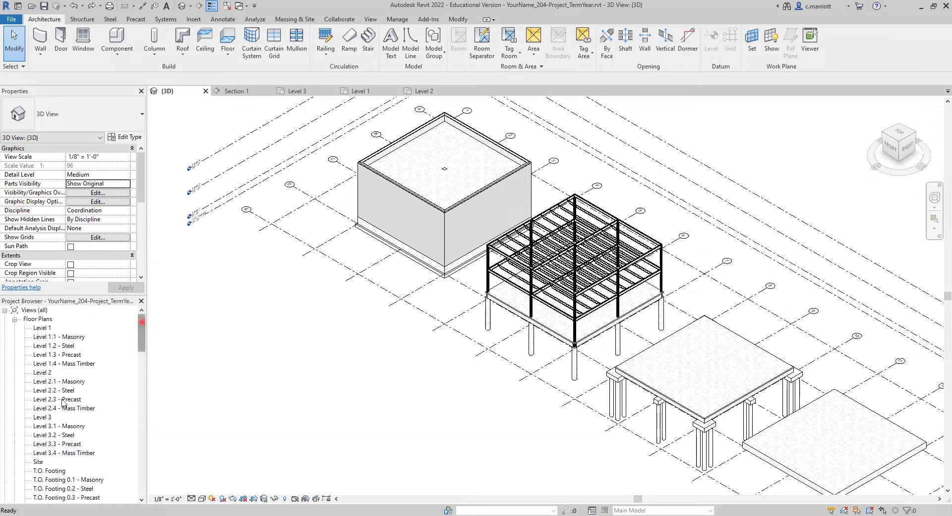
pyautogui.doubleClick(43, 372)
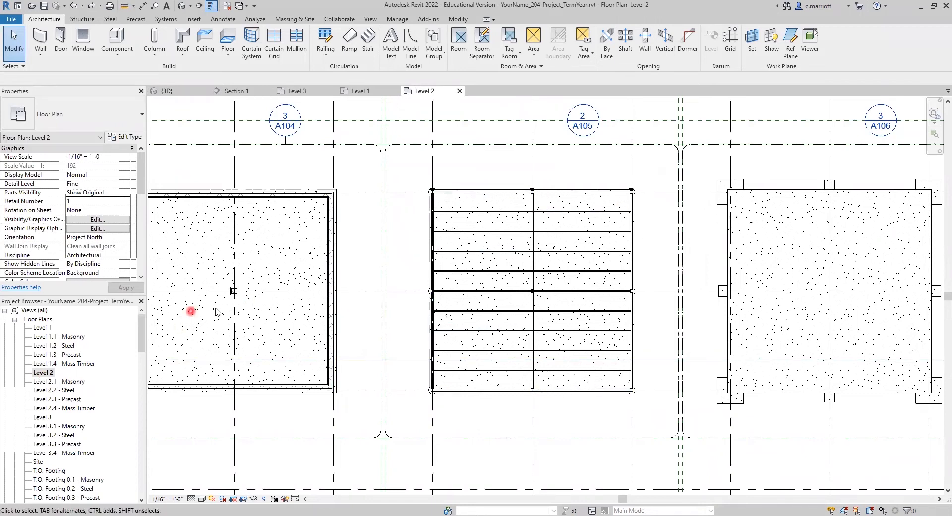
# - Locate the Form Deck_Non-Composite 2" x 6" profile among the project's families and open its type properties
pyautogui.scroll(-5, 137, 372)
pyautogui.scroll(5, 138, 373)
pyautogui.scroll(-10, 130, 407)
pyautogui.scroll(-3, 128, 418)
pyautogui.scroll(3, 130, 404)
pyautogui.scroll(-5, 128, 404)
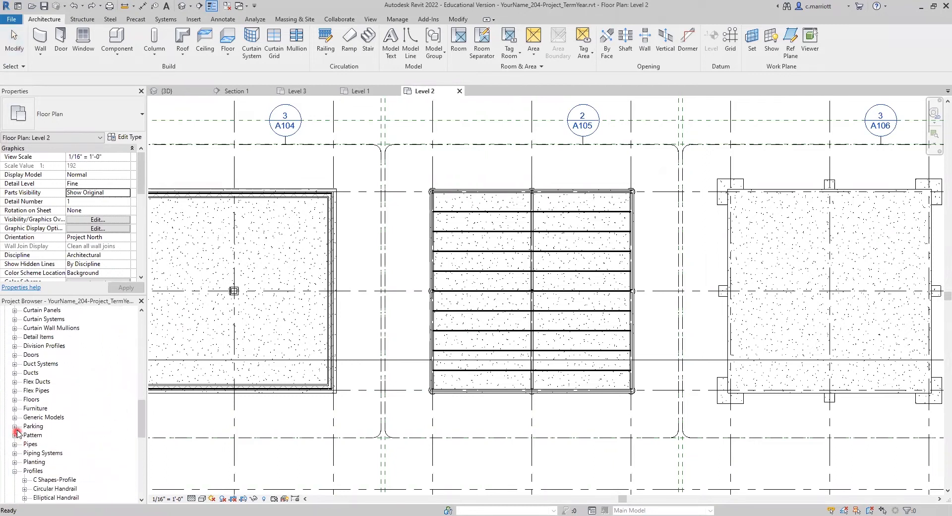
pyautogui.moveTo(140, 418); pyautogui.dragTo(139, 437)
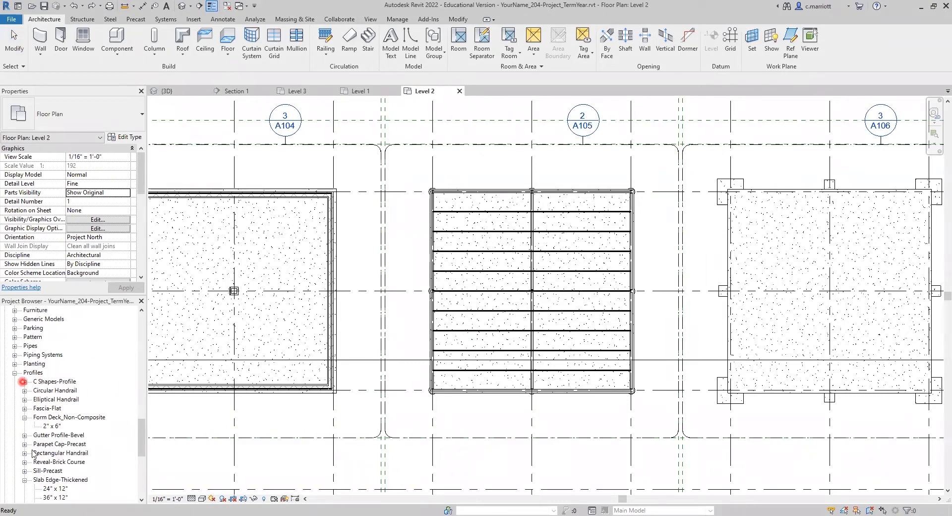
pyautogui.click(52, 426)
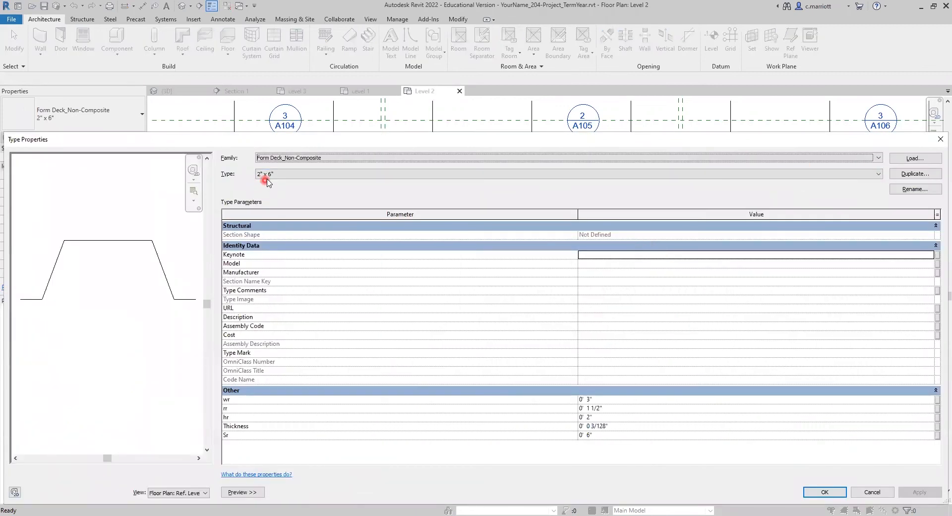
# - Duplicate the 2" x 6" form deck profile type and name the copy 1.5" x 6"
pyautogui.click(267, 179)
pyautogui.click(910, 174)
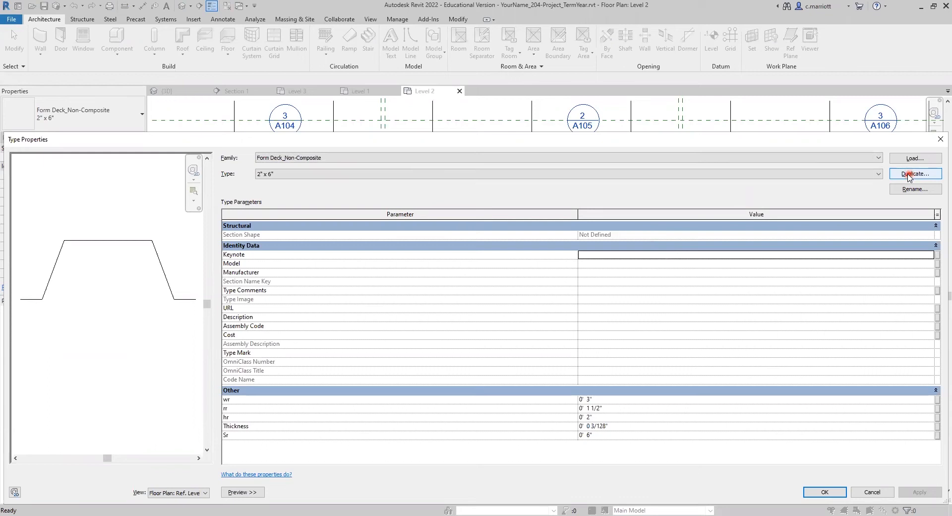
pyautogui.click(447, 296)
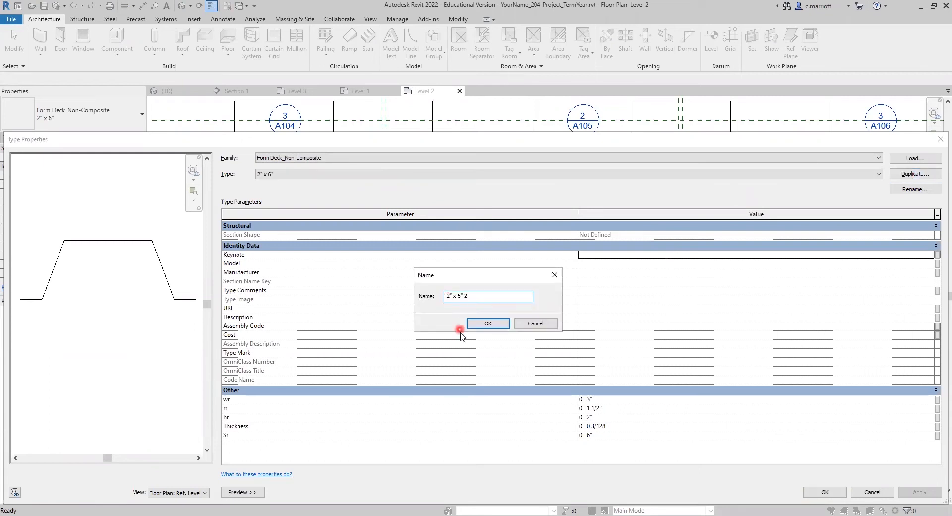
pyautogui.write('1.5')
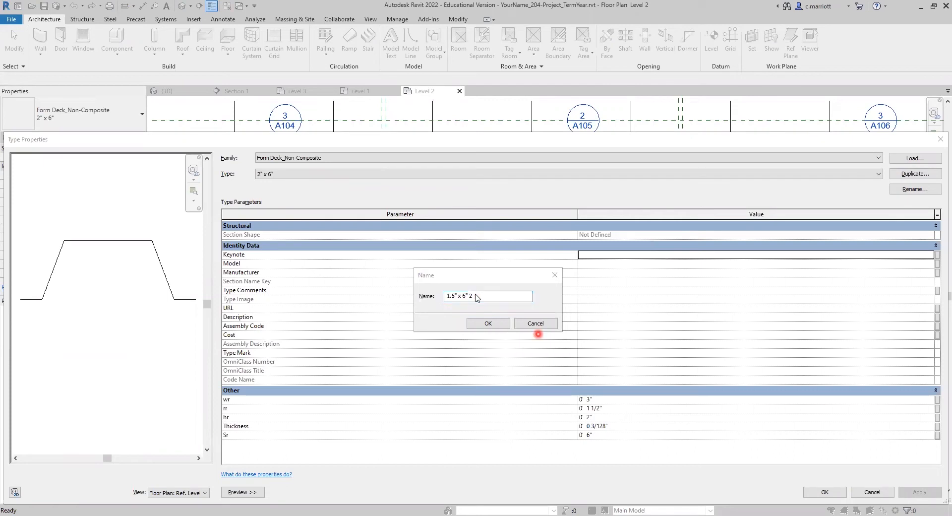
pyautogui.click(475, 297)
pyautogui.press('BackSpace')
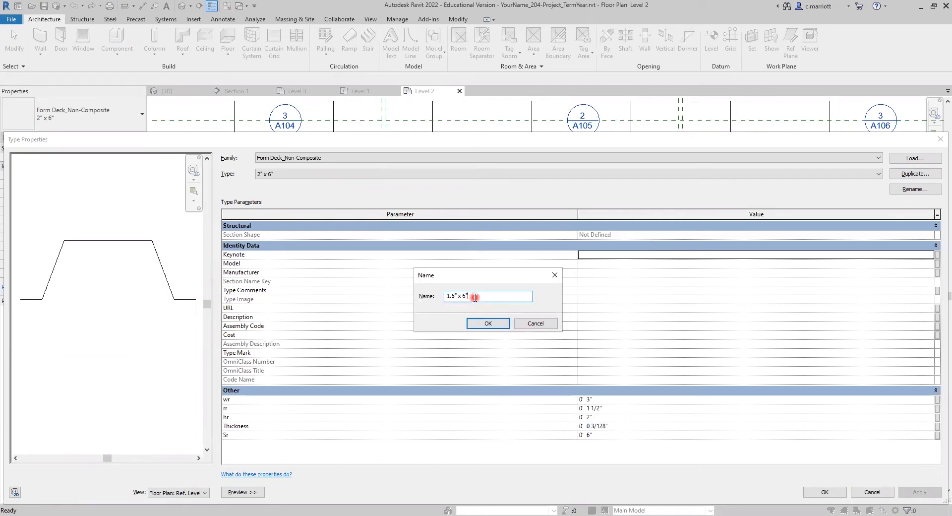
pyautogui.click(484, 321)
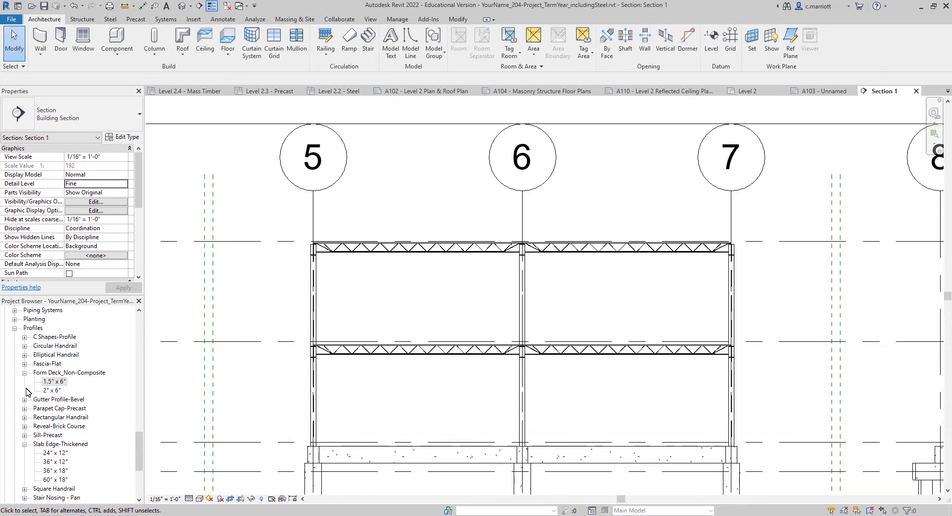
# - Edit the hr dimension of the Form Deck_Non-Composite 1.5" x 6" profile type
pyautogui.doubleClick(73, 384)
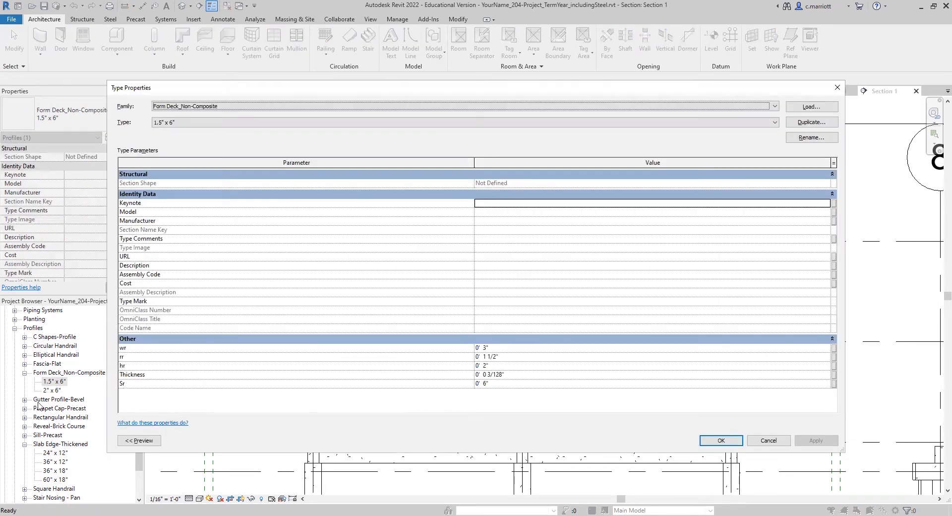
pyautogui.click(493, 367)
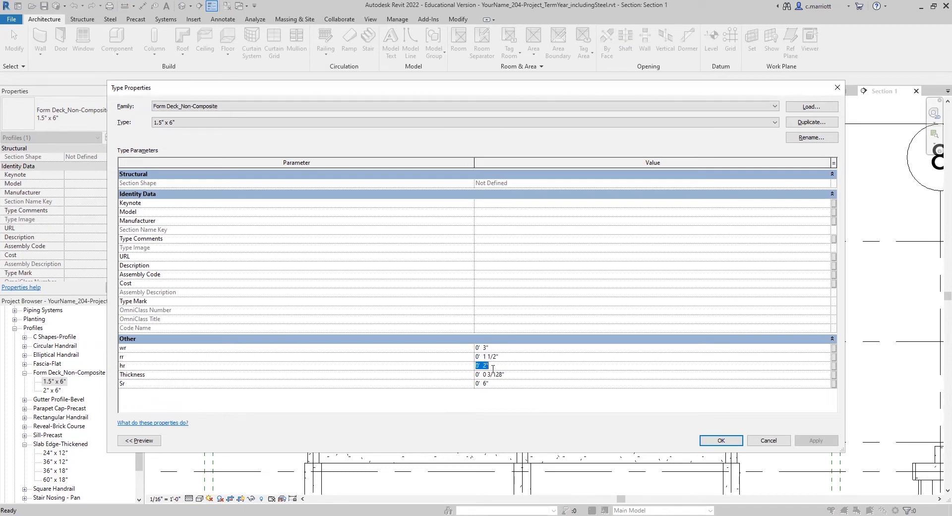
pyautogui.click(487, 366)
pyautogui.click(718, 441)
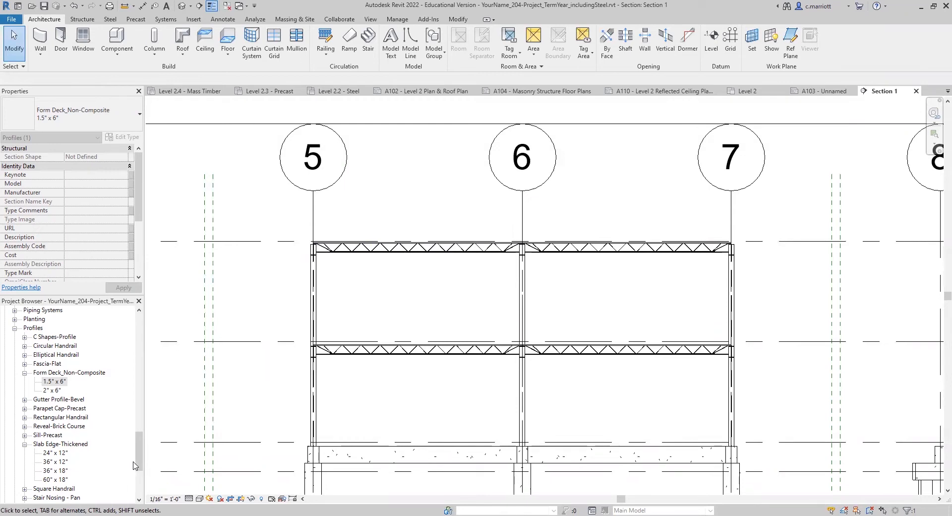
# - Return to the Level 2 floor plan at the steel-framed bay between grids 5 and 7
pyautogui.moveTo(139, 461); pyautogui.dragTo(139, 322)
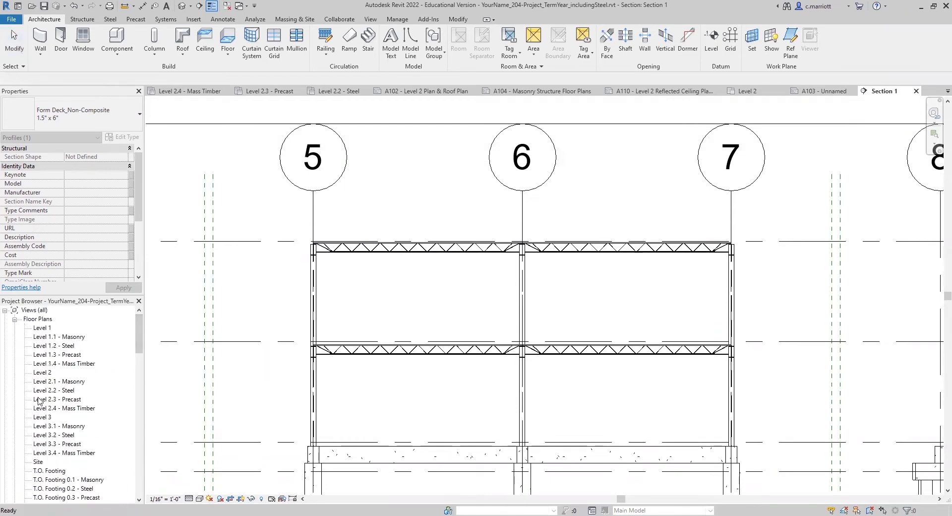
pyautogui.doubleClick(43, 372)
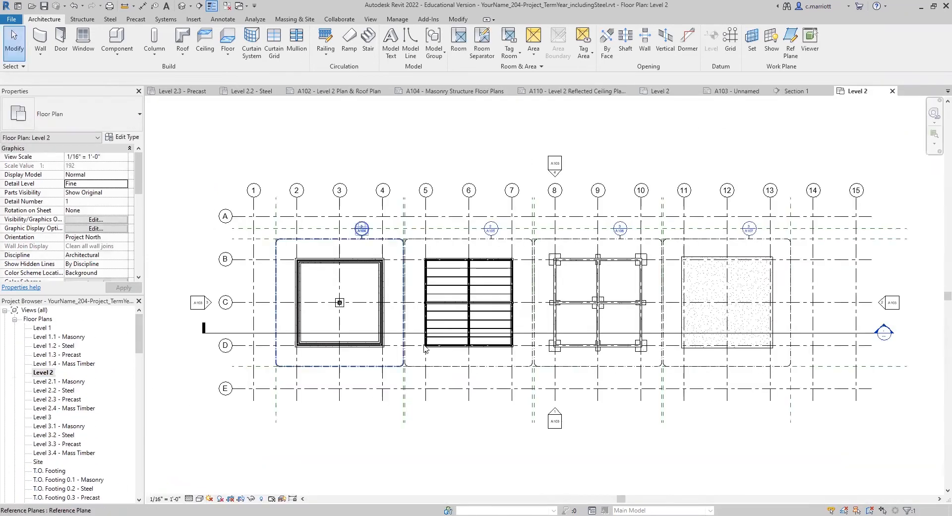
pyautogui.scroll(6, 440, 327)
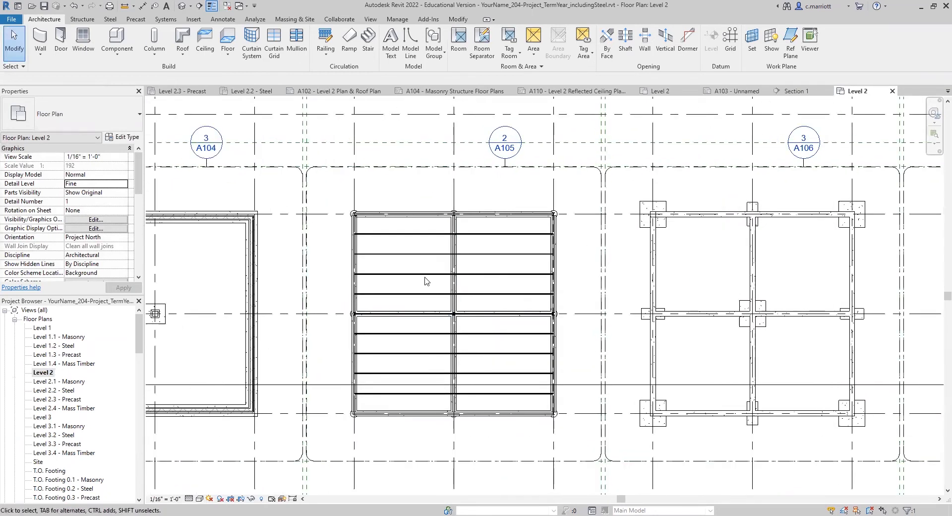
pyautogui.scroll(-1, 250, 269)
pyautogui.moveTo(250, 269)
pyautogui.mouseDown(button='middle')
pyautogui.moveTo(261, 261)
pyautogui.moveTo(258, 230)
pyautogui.moveTo(255, 250)
pyautogui.mouseUp(button='middle')
# - Check the start and end level offsets of a Level 2 bar joist in Section 1
pyautogui.click(232, 251)
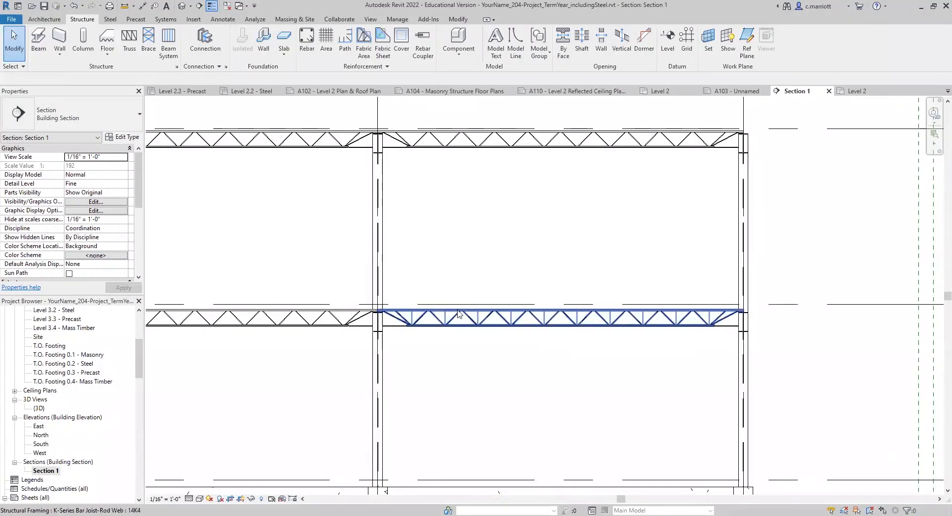
pyautogui.click(426, 315)
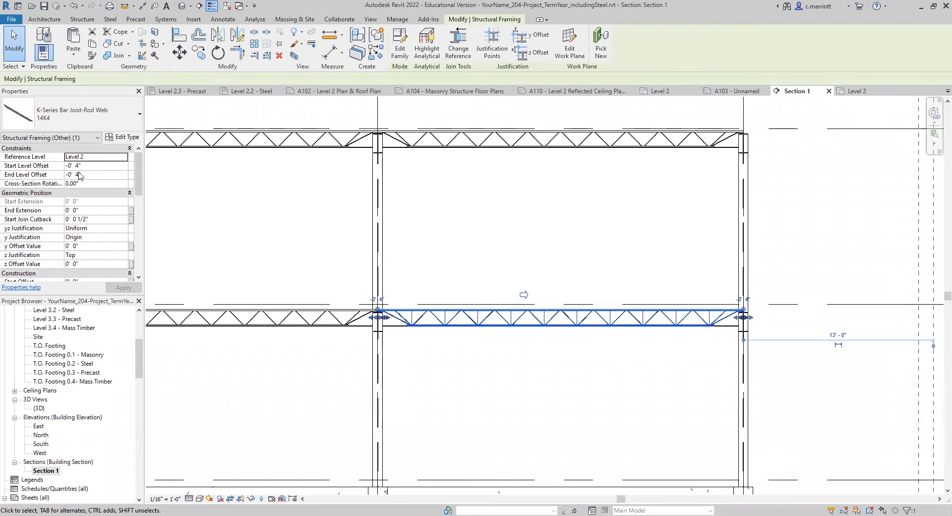
pyautogui.click(505, 284)
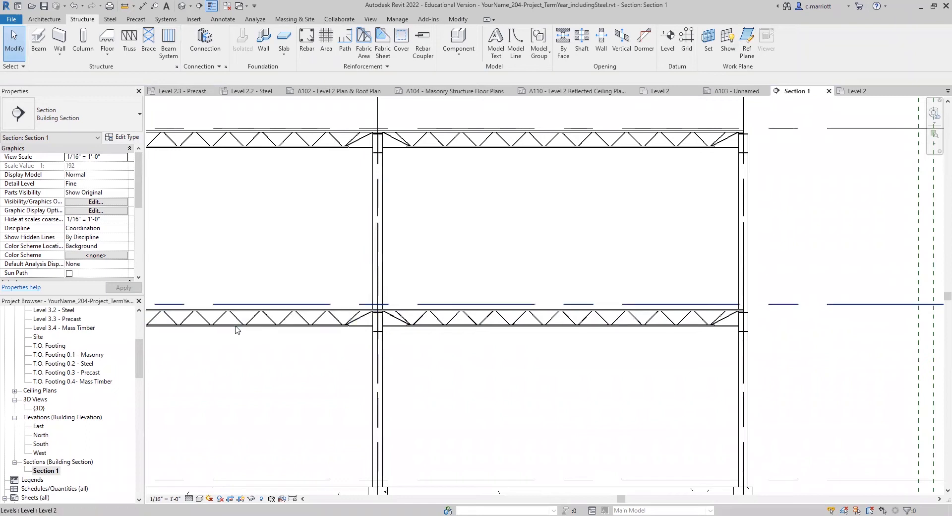
# - Start a structural floor on Level 2 and choose the 3" LW Concrete on 2" Metal Deck type
pyautogui.click(107, 40)
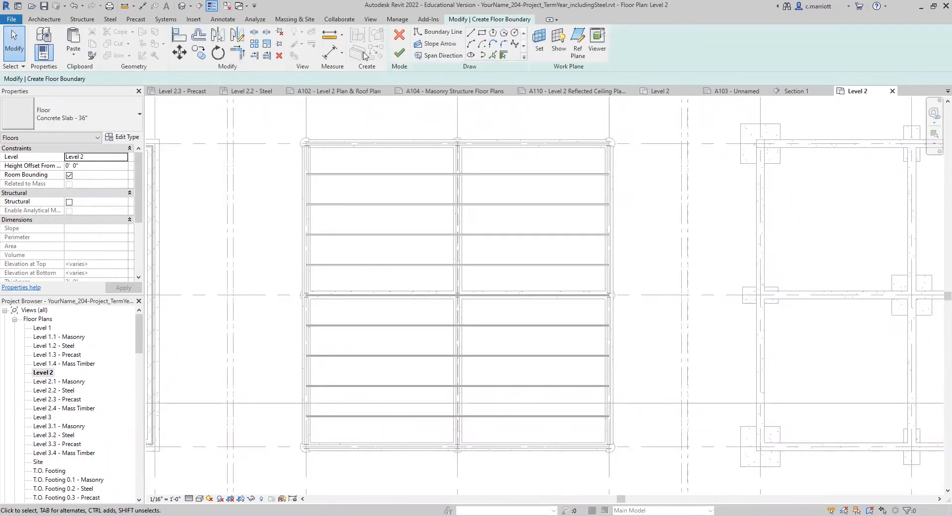
pyautogui.click(399, 33)
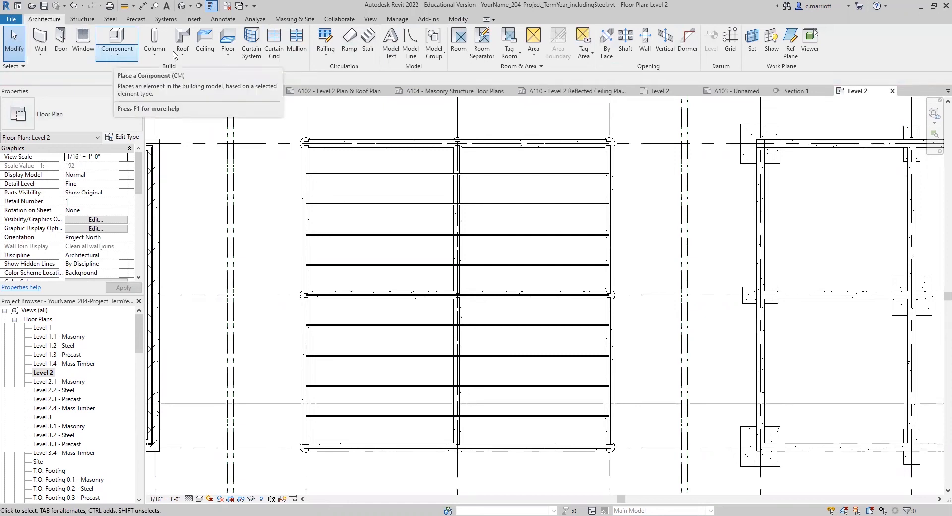
pyautogui.click(227, 58)
pyautogui.click(241, 81)
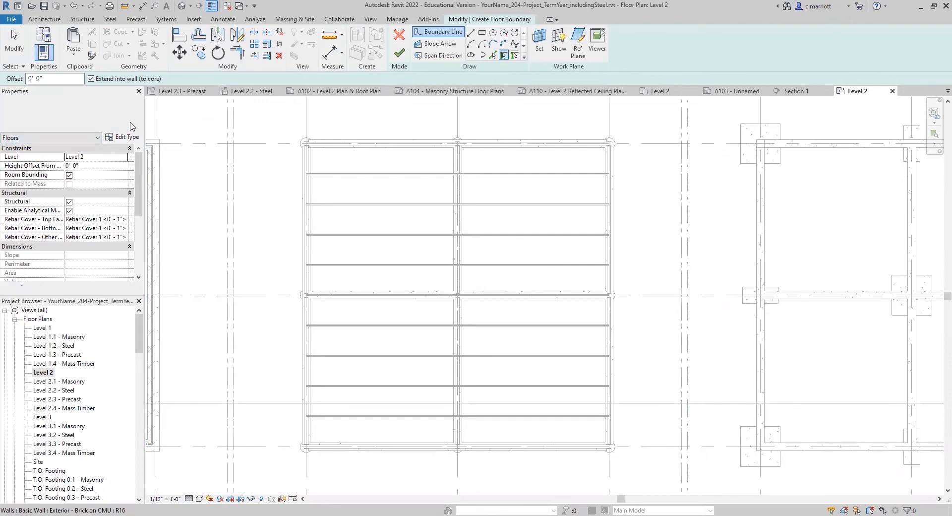
pyautogui.click(132, 126)
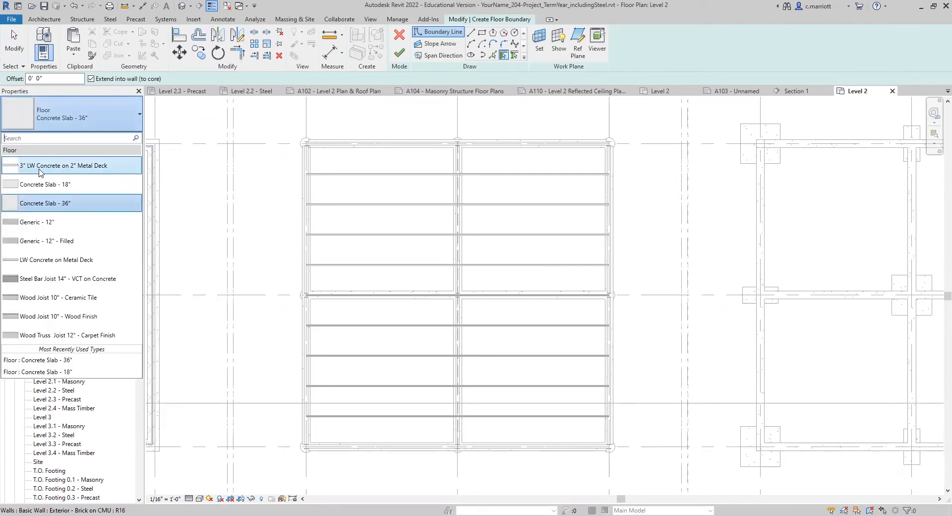
pyautogui.moveTo(41, 172)
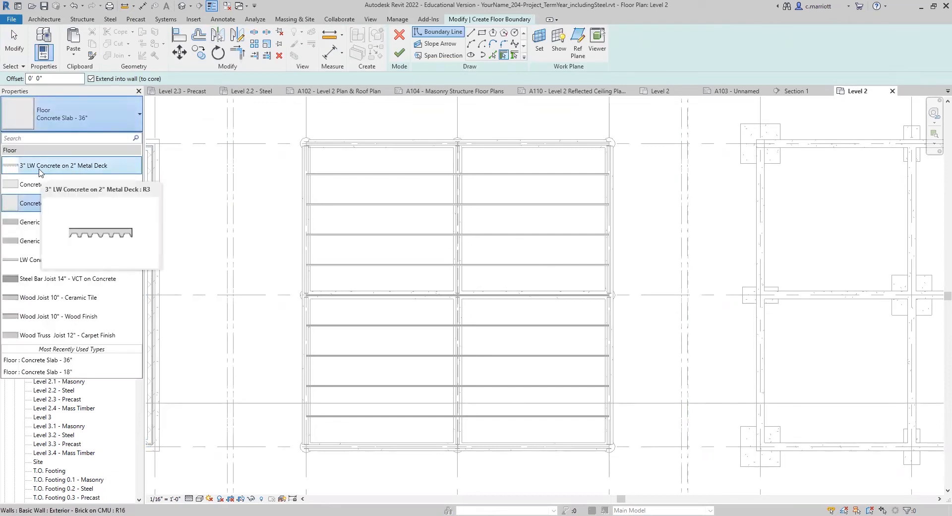
pyautogui.click(130, 165)
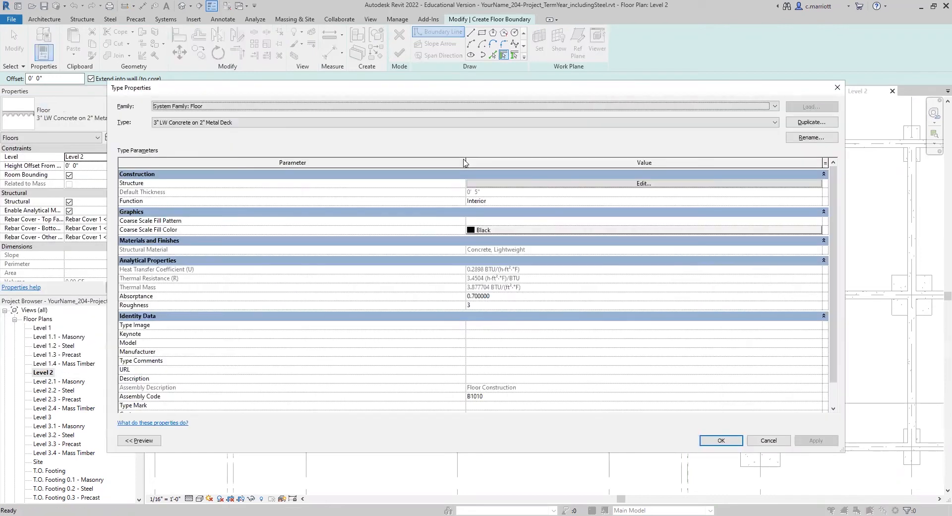
# - Duplicate the floor type and name the copy 2.5" LW Concrete on 1.5" Metal Deck
pyautogui.click(814, 123)
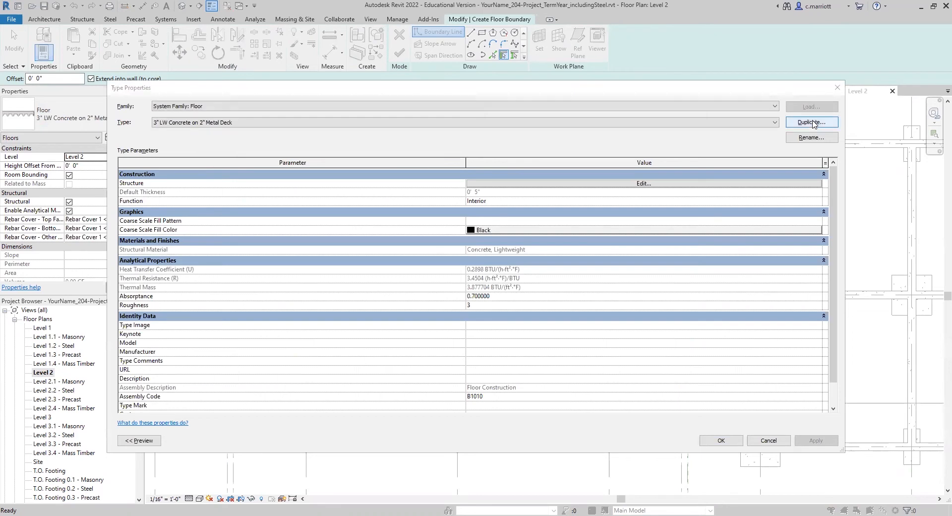
pyautogui.click(449, 297)
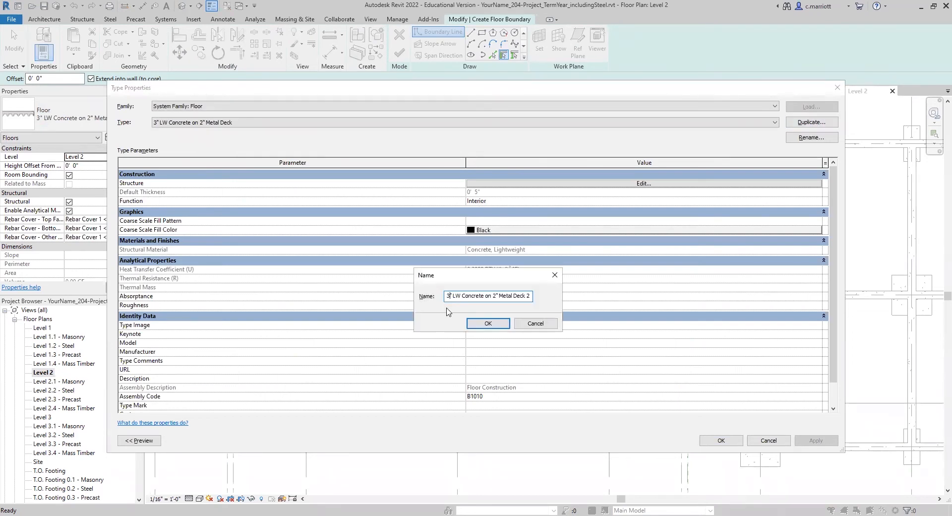
pyautogui.press('BackSpace')
pyautogui.write('2.5')
pyautogui.write('.5')
pyautogui.click(488, 323)
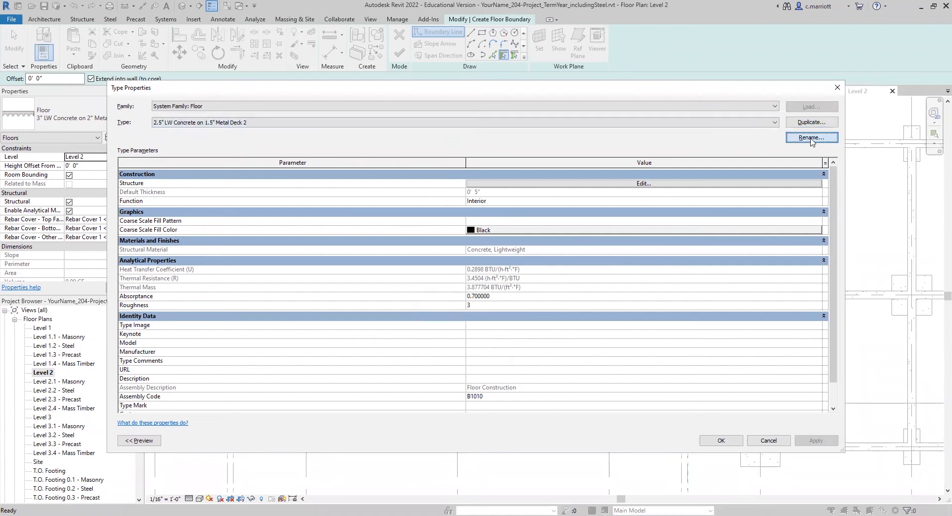
pyautogui.click(812, 137)
pyautogui.click(527, 271)
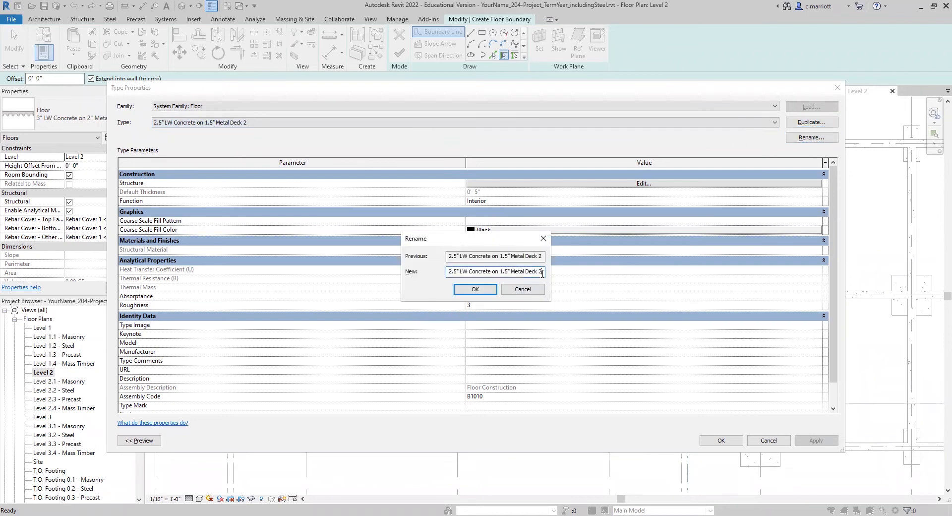
pyautogui.click(475, 289)
# - Set the lightweight concrete structure layer of the new floor type to 4" thick
pyautogui.click(643, 184)
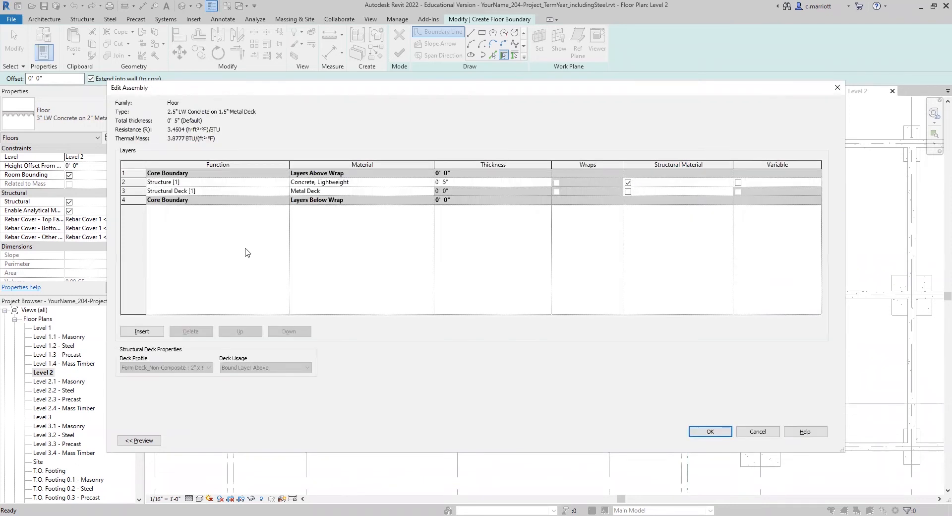
pyautogui.click(446, 182)
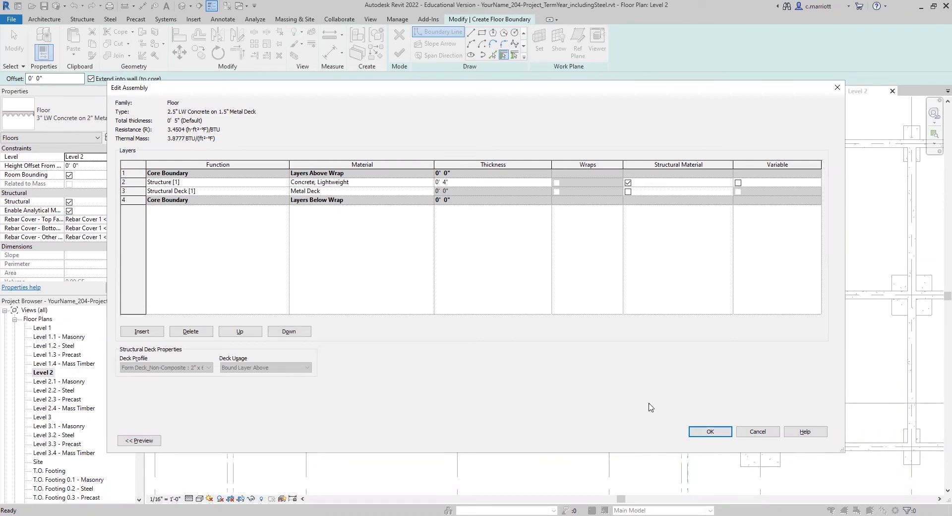
pyautogui.click(709, 431)
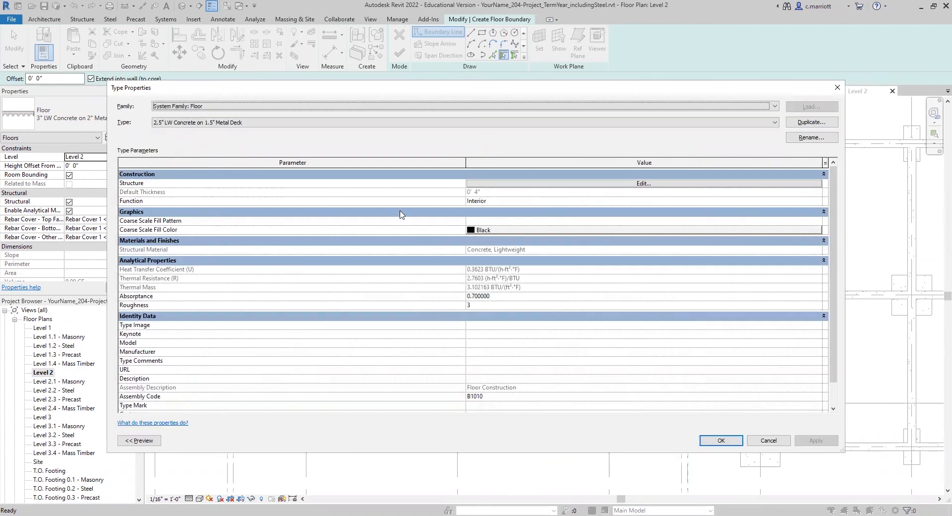
pyautogui.click(717, 442)
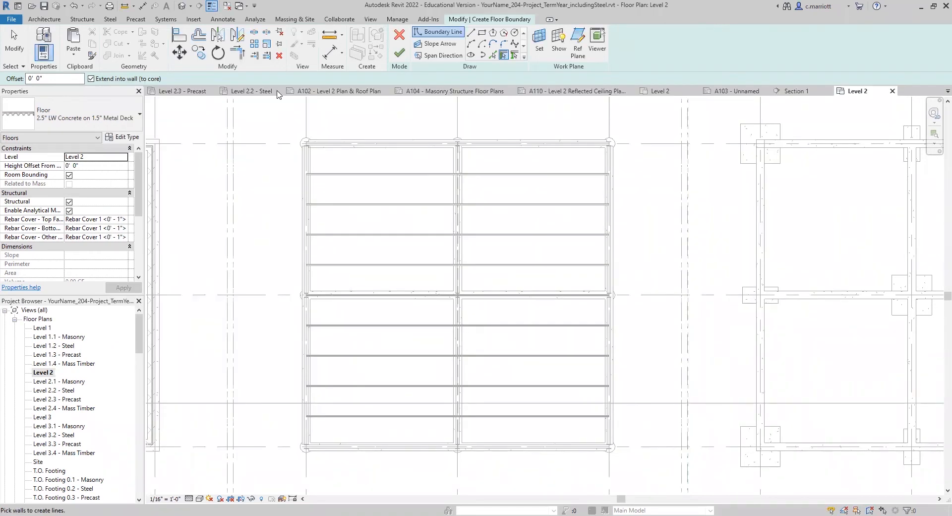
# - Sketch a rectangular floor boundary from the steel bay's lower-left column outer flange corner to the upper-right column's outer flange corner
pyautogui.click(485, 34)
pyautogui.scroll(4, 298, 459)
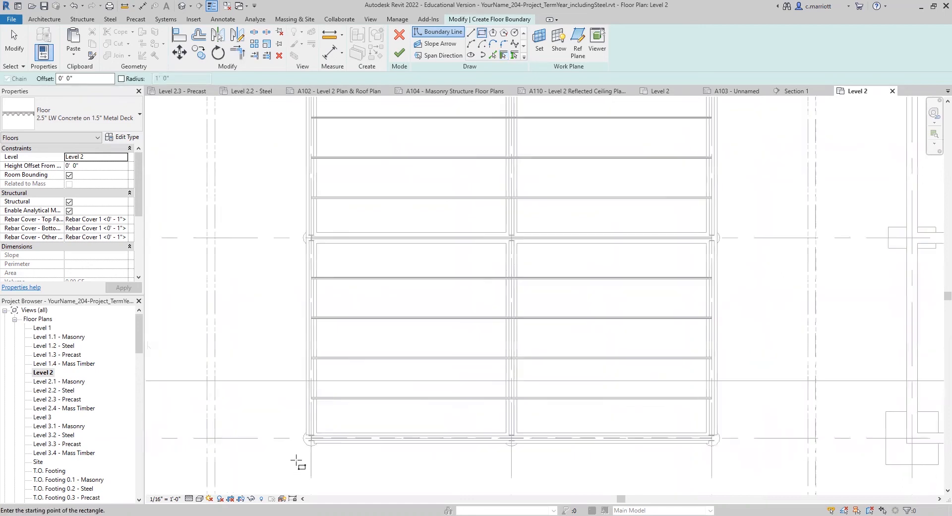
pyautogui.scroll(3, 323, 452)
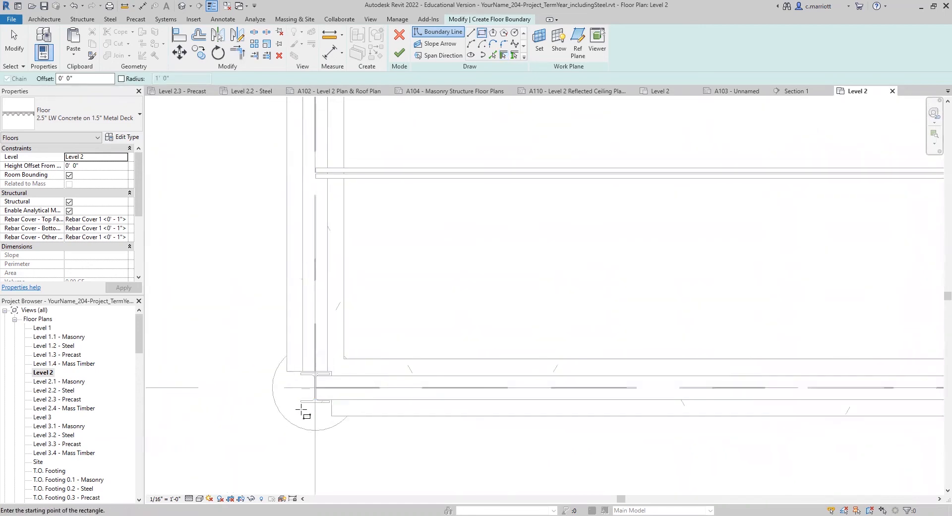
pyautogui.scroll(2, 302, 406)
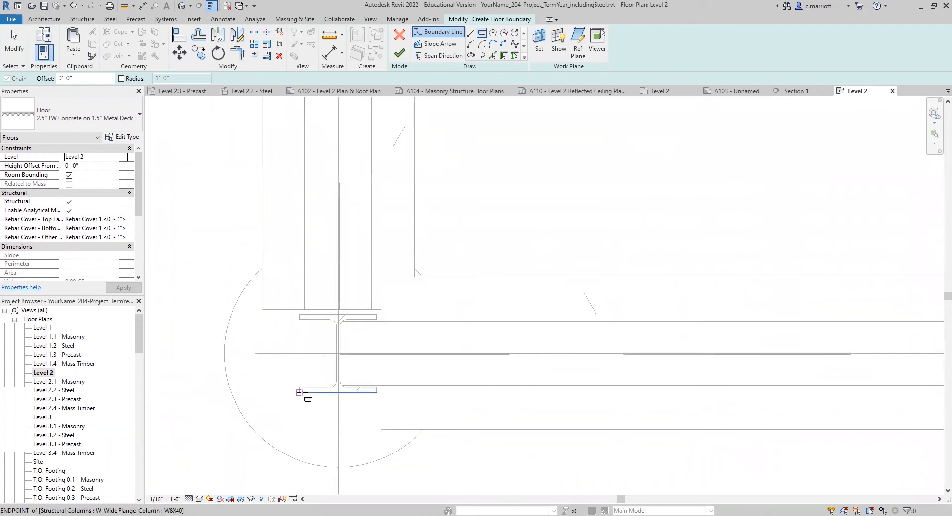
pyautogui.click(300, 392)
pyautogui.scroll(-6, 311, 329)
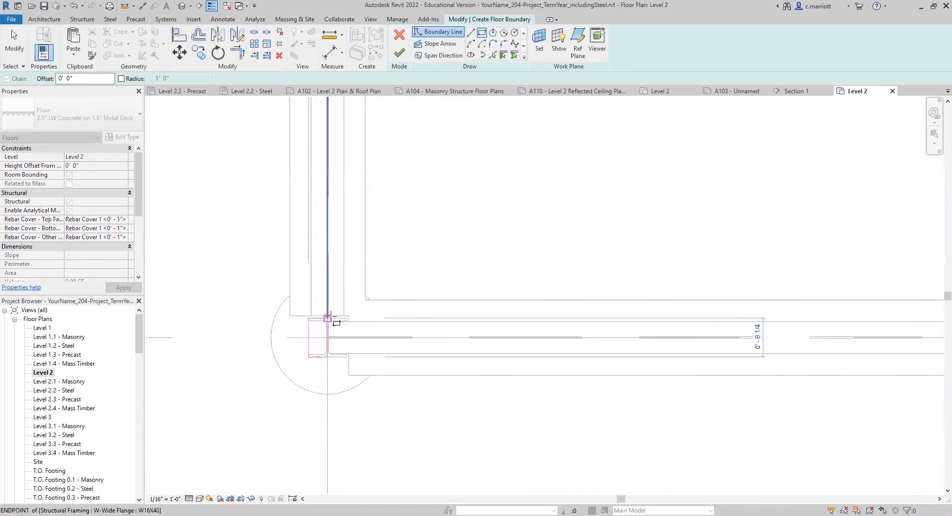
pyautogui.scroll(-3, 374, 316)
pyautogui.scroll(-2, 436, 265)
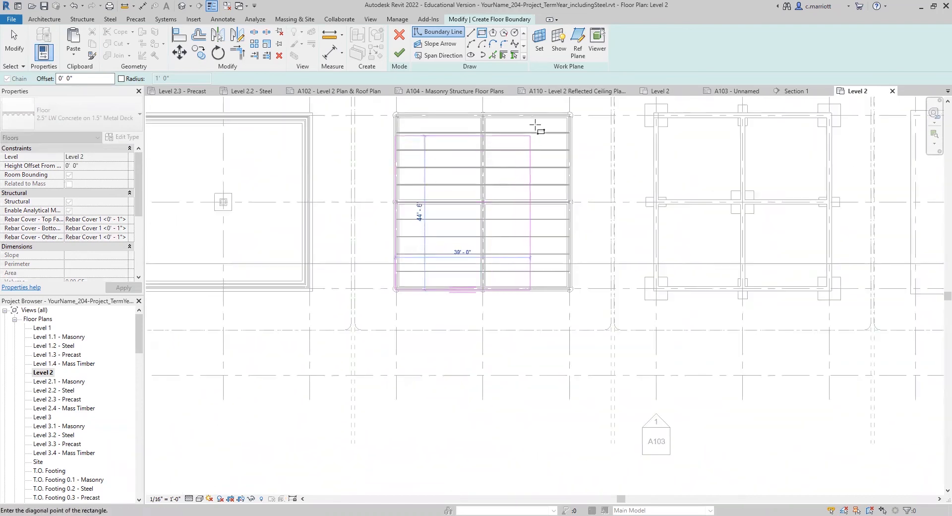
pyautogui.scroll(2, 526, 143)
pyautogui.scroll(4, 446, 199)
pyautogui.scroll(2, 476, 198)
pyautogui.scroll(3, 499, 195)
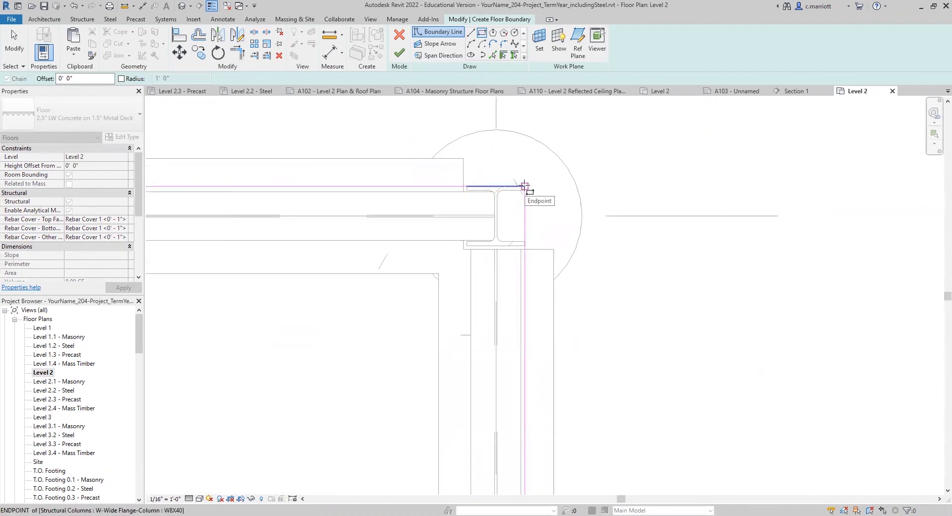
pyautogui.click(524, 186)
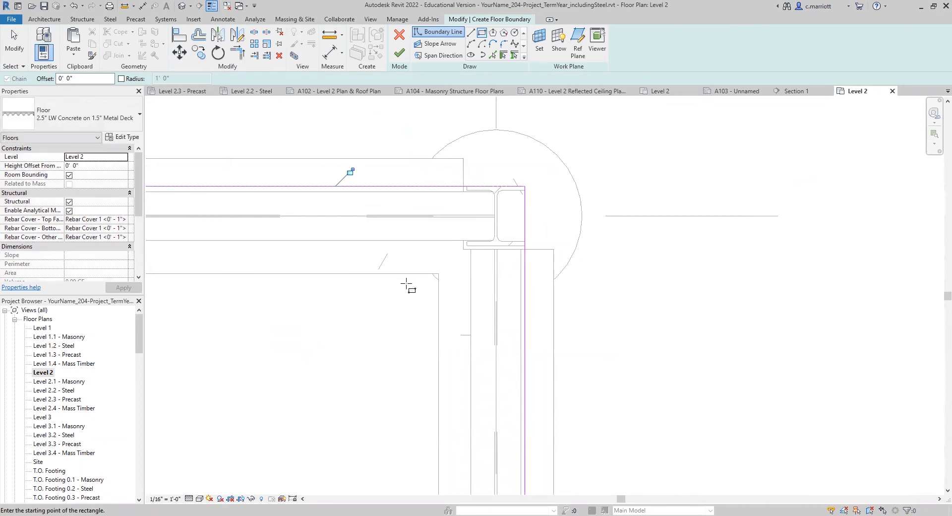
pyautogui.press('Escape')
pyautogui.press('Escape')
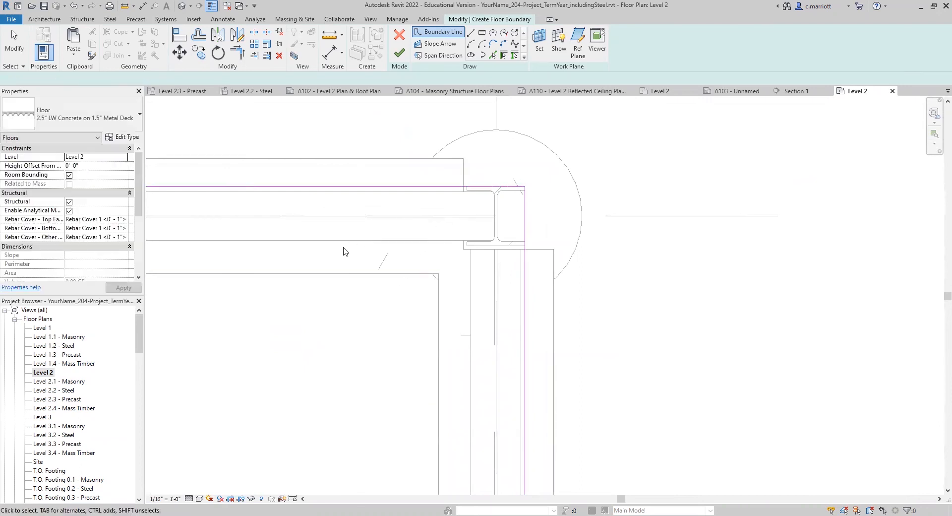
# - Check the boundary along the upper edge beams and finish the Level 2 floor sketch
pyautogui.scroll(-3, 303, 268)
pyautogui.scroll(-1, 221, 298)
pyautogui.moveTo(238, 306); pyautogui.dragTo(429, 312, button='middle')
pyautogui.moveTo(238, 336); pyautogui.dragTo(559, 297, button='middle')
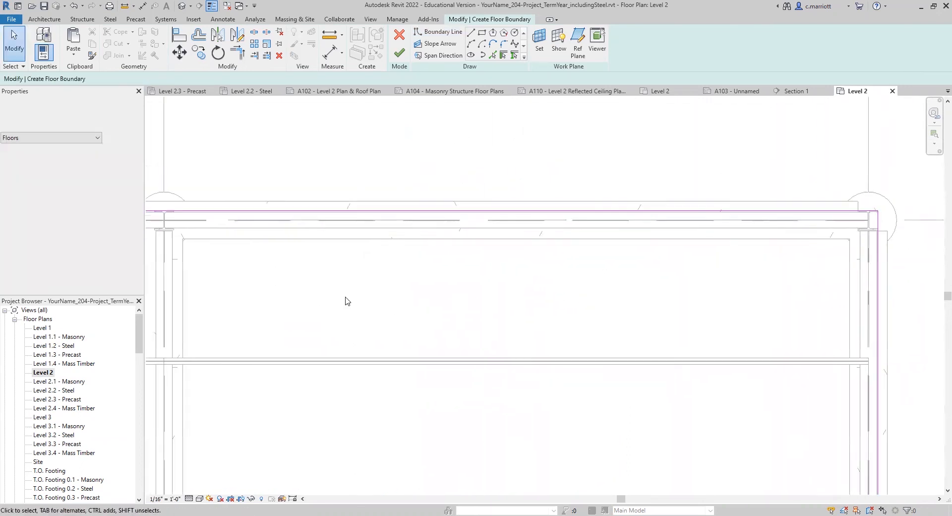
pyautogui.moveTo(265, 295); pyautogui.dragTo(429, 300, button='middle')
pyautogui.scroll(-2, 372, 300)
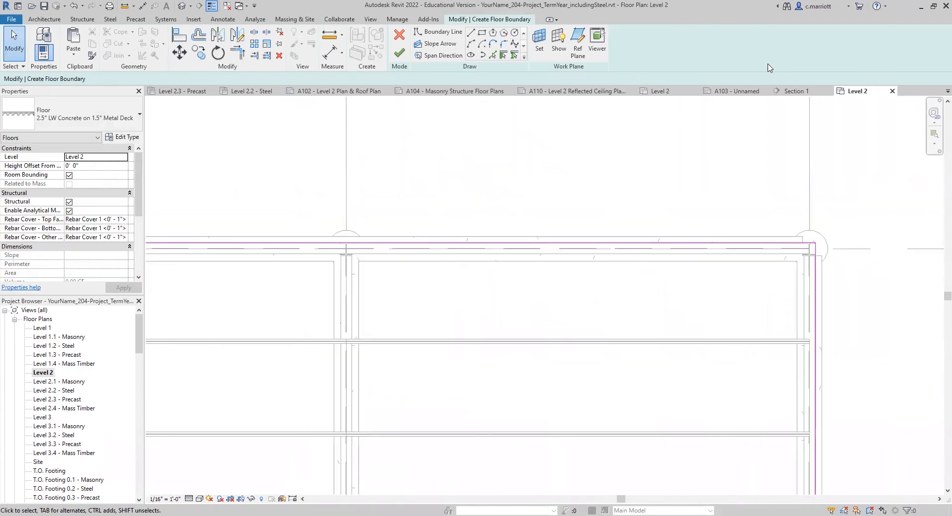
pyautogui.moveTo(395, 262); pyautogui.dragTo(509, 251, button='middle')
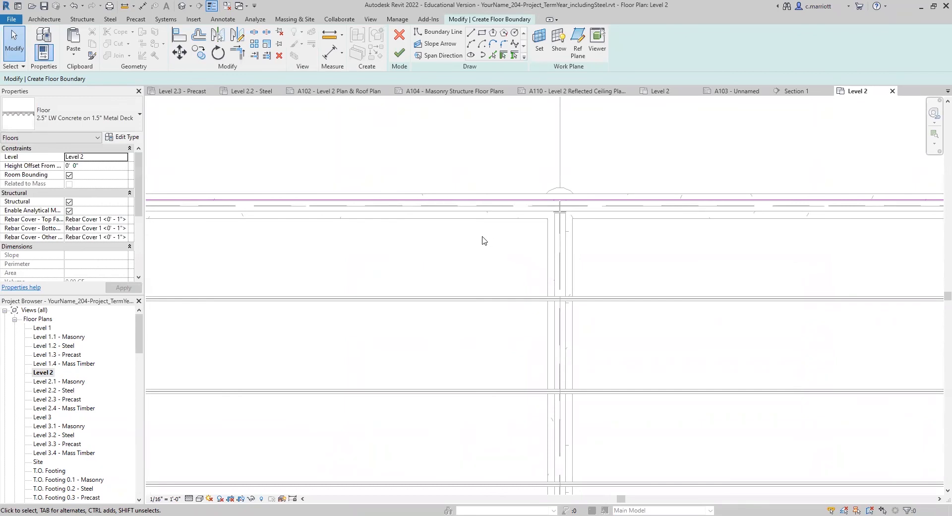
pyautogui.scroll(2, 405, 209)
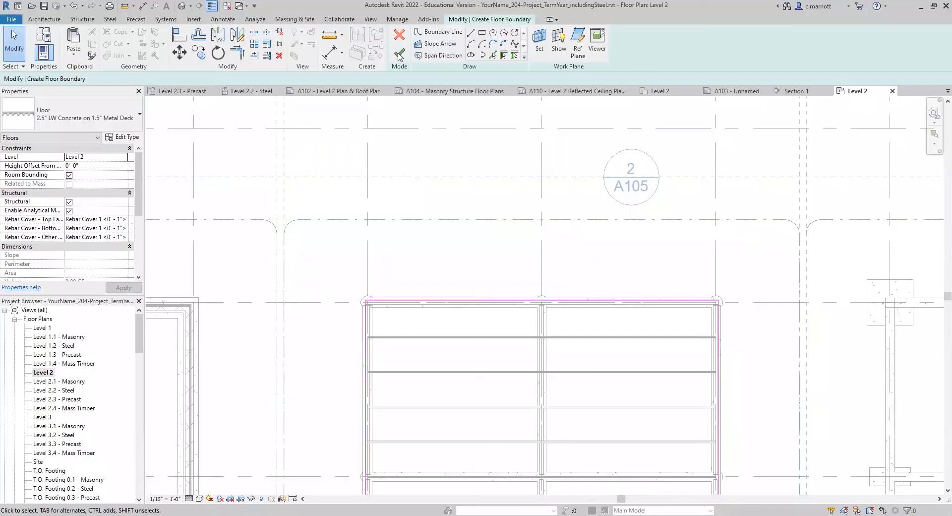
pyautogui.click(400, 55)
# - Examine in Section 1 how the new Level 2 floor sits on the bar joists and edge beam
pyautogui.moveTo(540, 209); pyautogui.dragTo(577, 161, button='middle')
pyautogui.hotkey('ctrl', 'Tab')
pyautogui.scroll(2, 710, 301)
pyautogui.scroll(5, 726, 297)
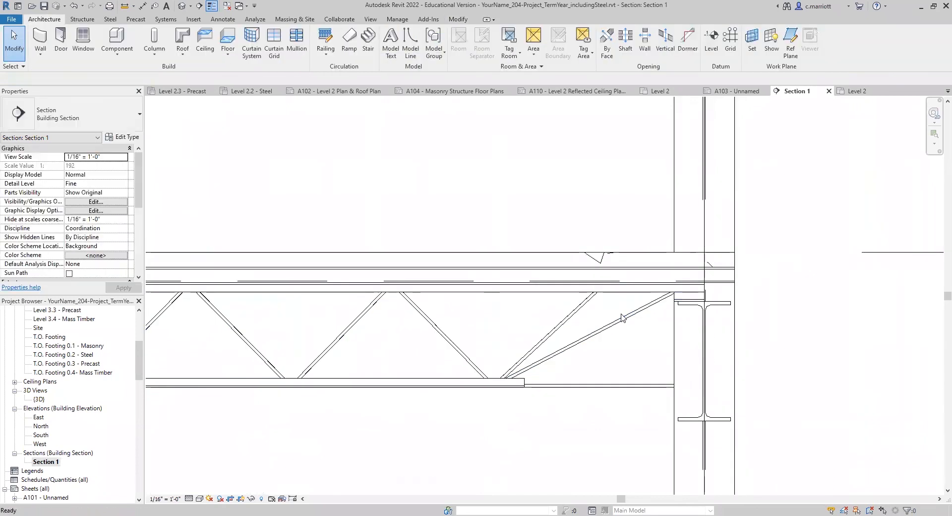
pyautogui.scroll(-3, 626, 310)
pyautogui.scroll(-4, 485, 277)
pyautogui.moveTo(340, 246); pyautogui.dragTo(507, 323, button='middle')
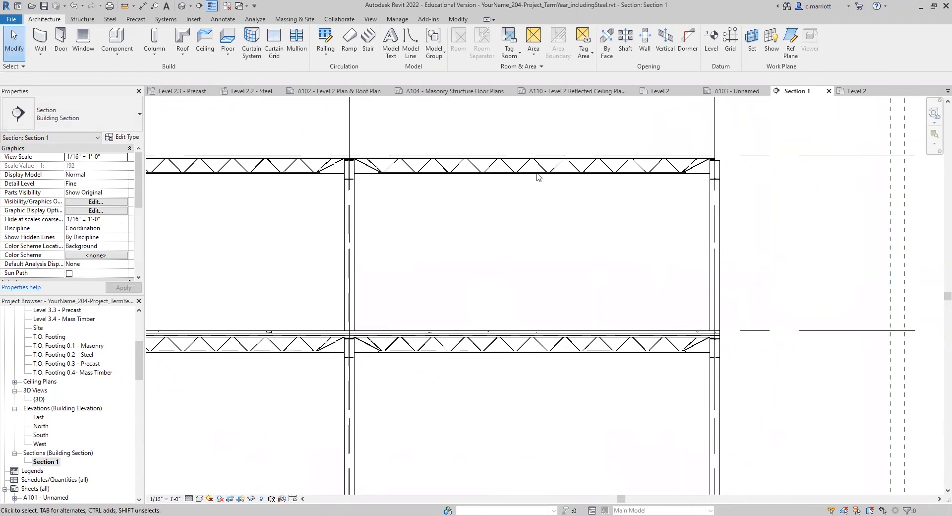